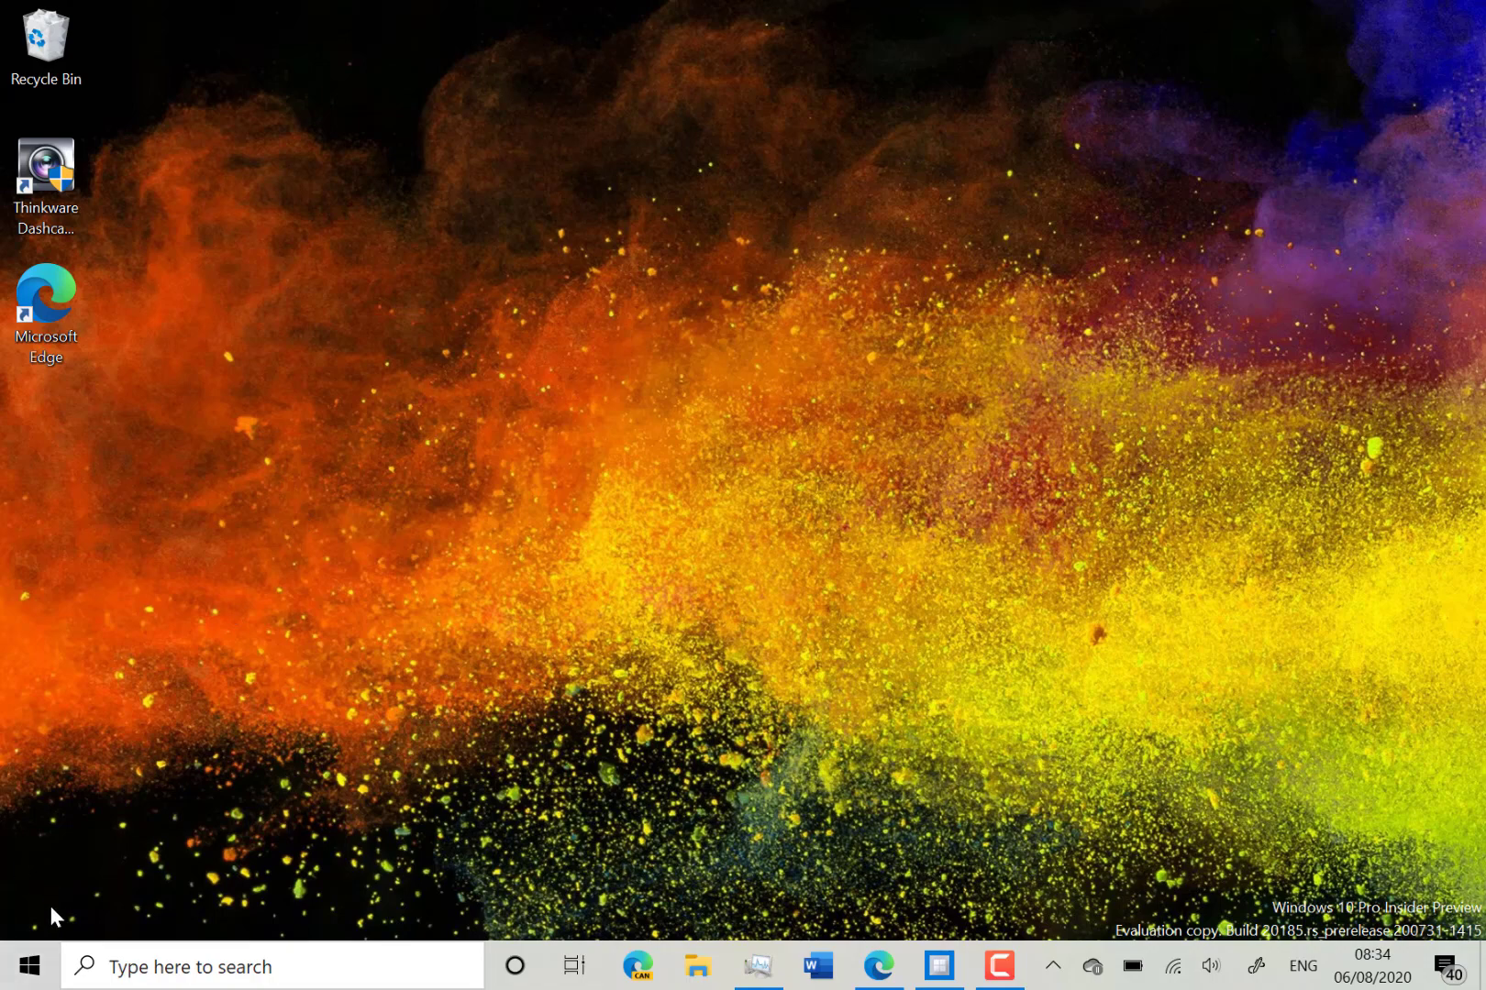
# - Open Settings and view the AndroidAP network's DNS assignment, leaving it on Automatic (DHCP)
pyautogui.click(28, 965)
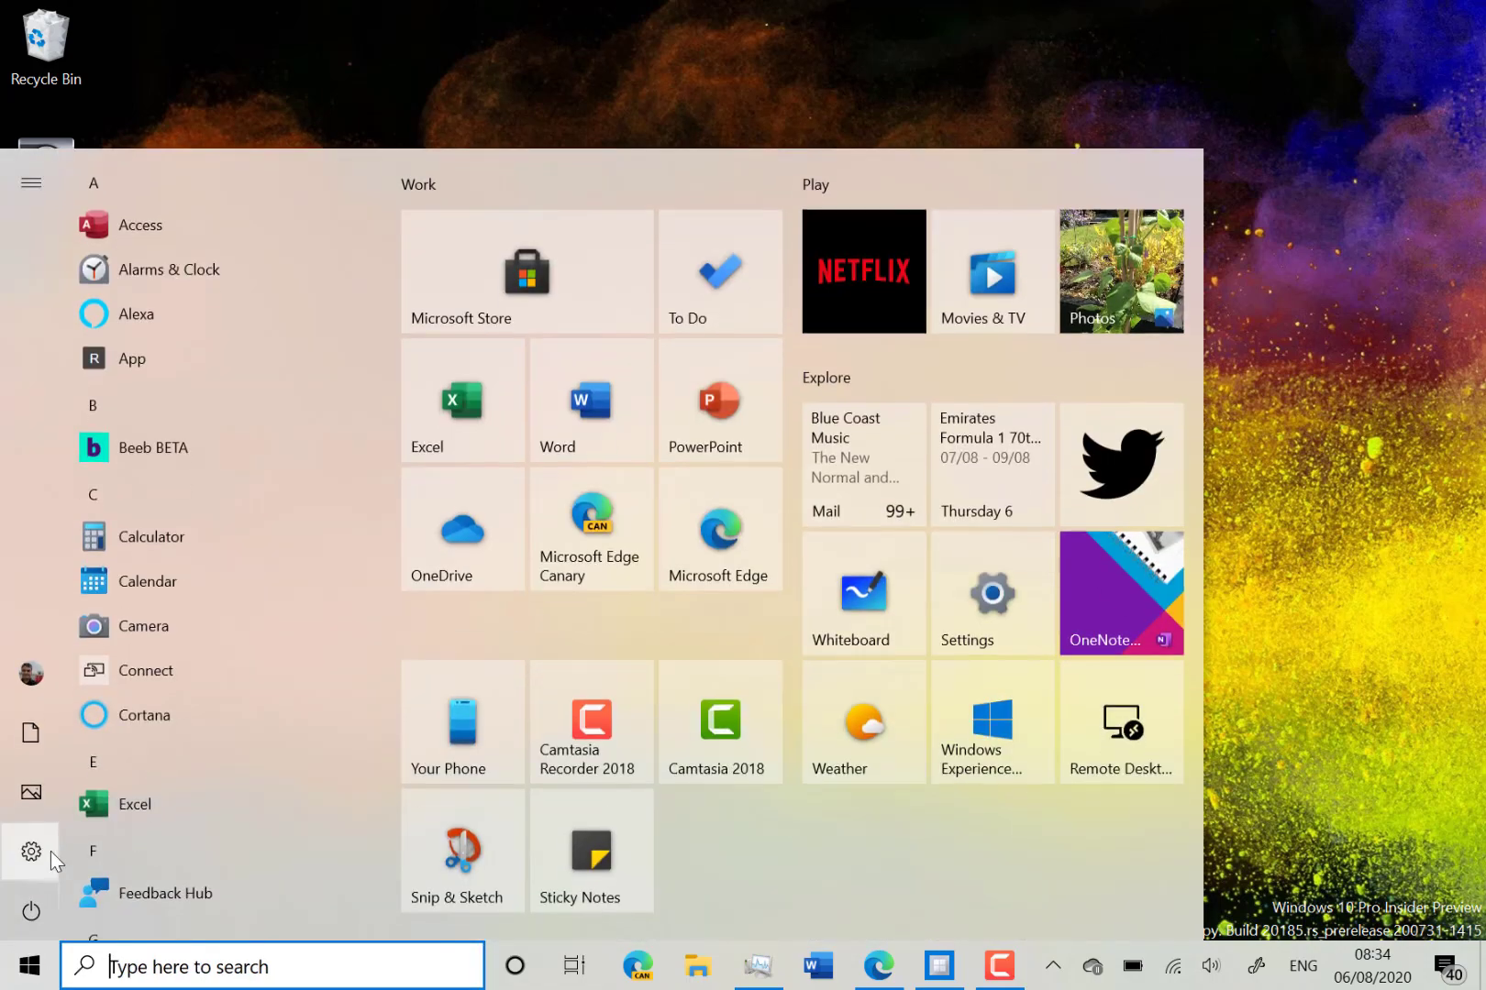
pyautogui.click(51, 853)
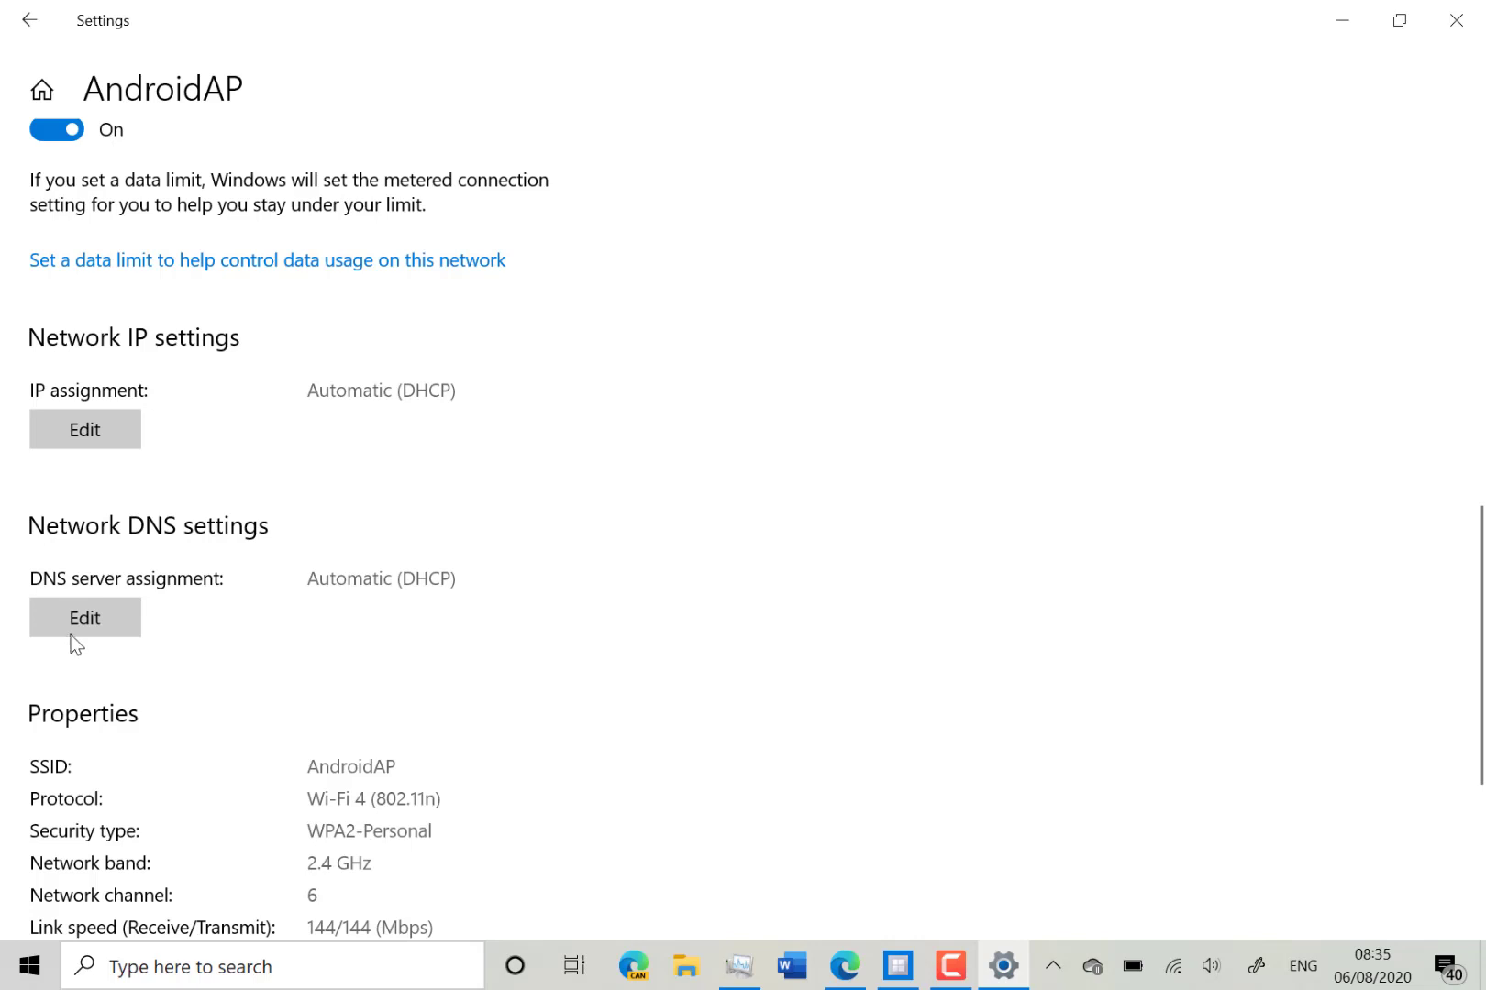
pyautogui.click(70, 634)
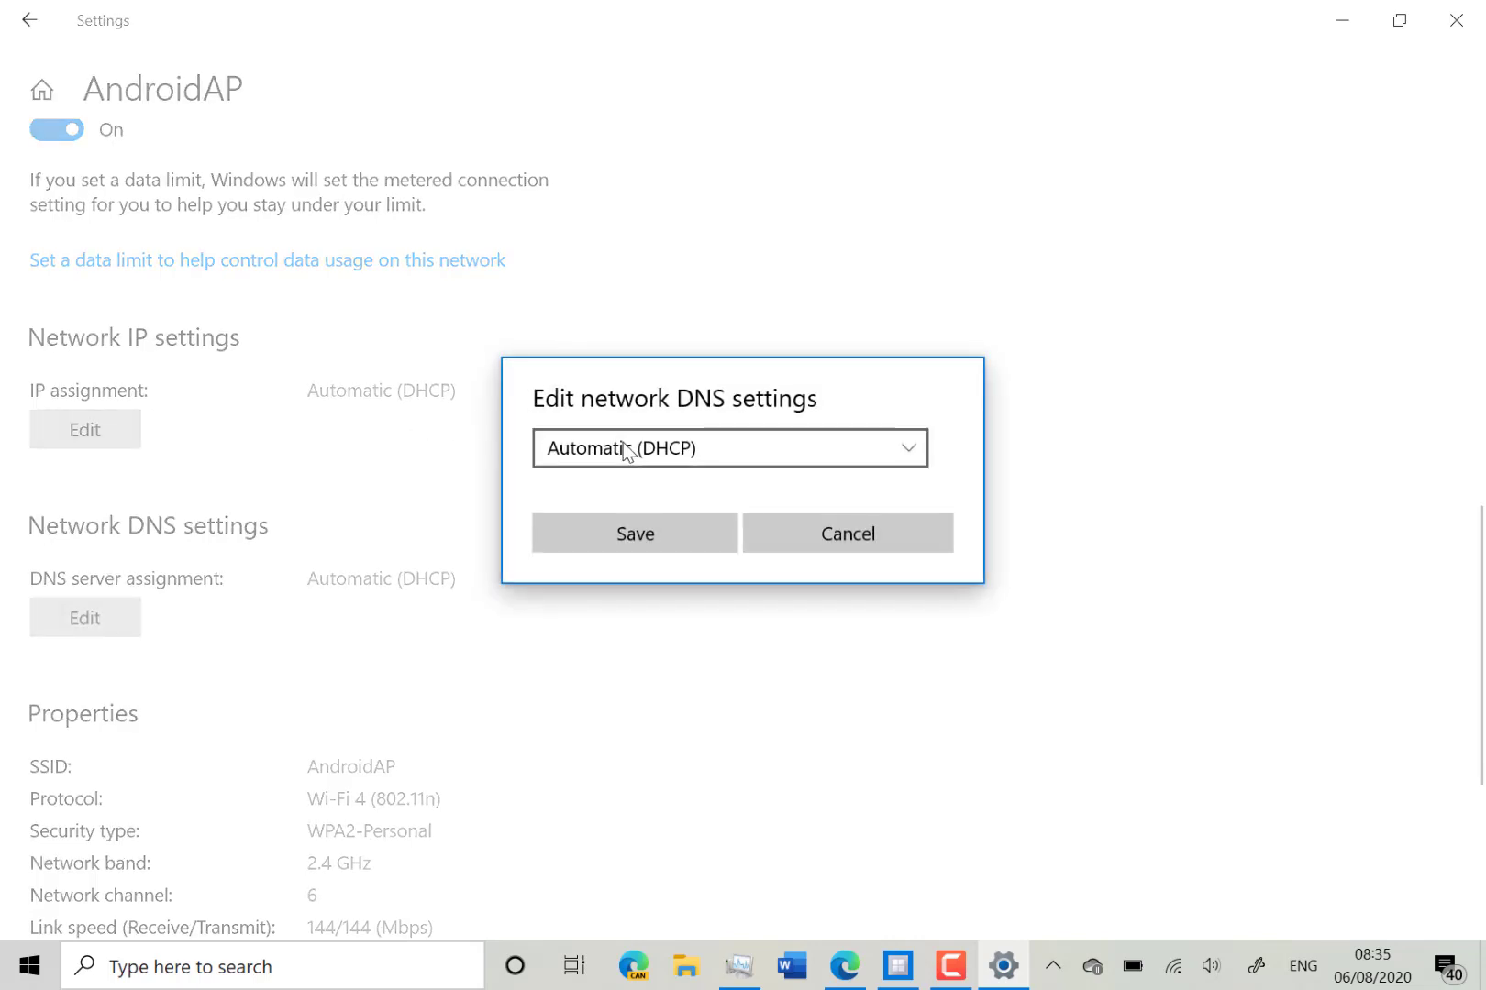
pyautogui.press('Escape')
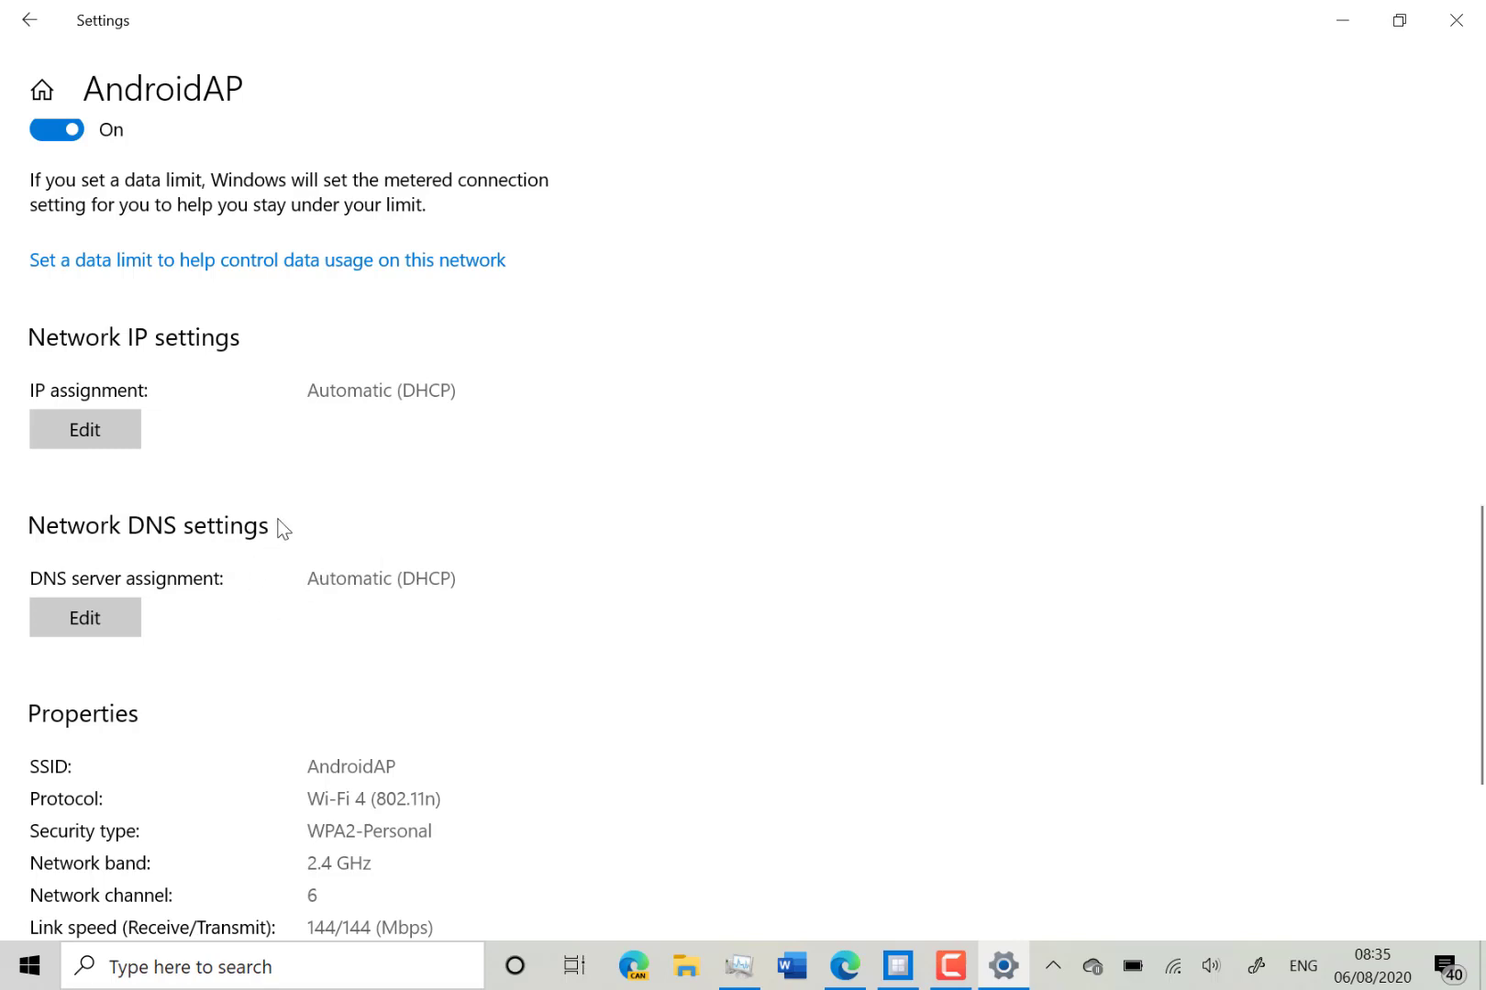
# - Bring up the IPv4 DNS editor and select the empty Preferred DNS field
pyautogui.click(41, 30)
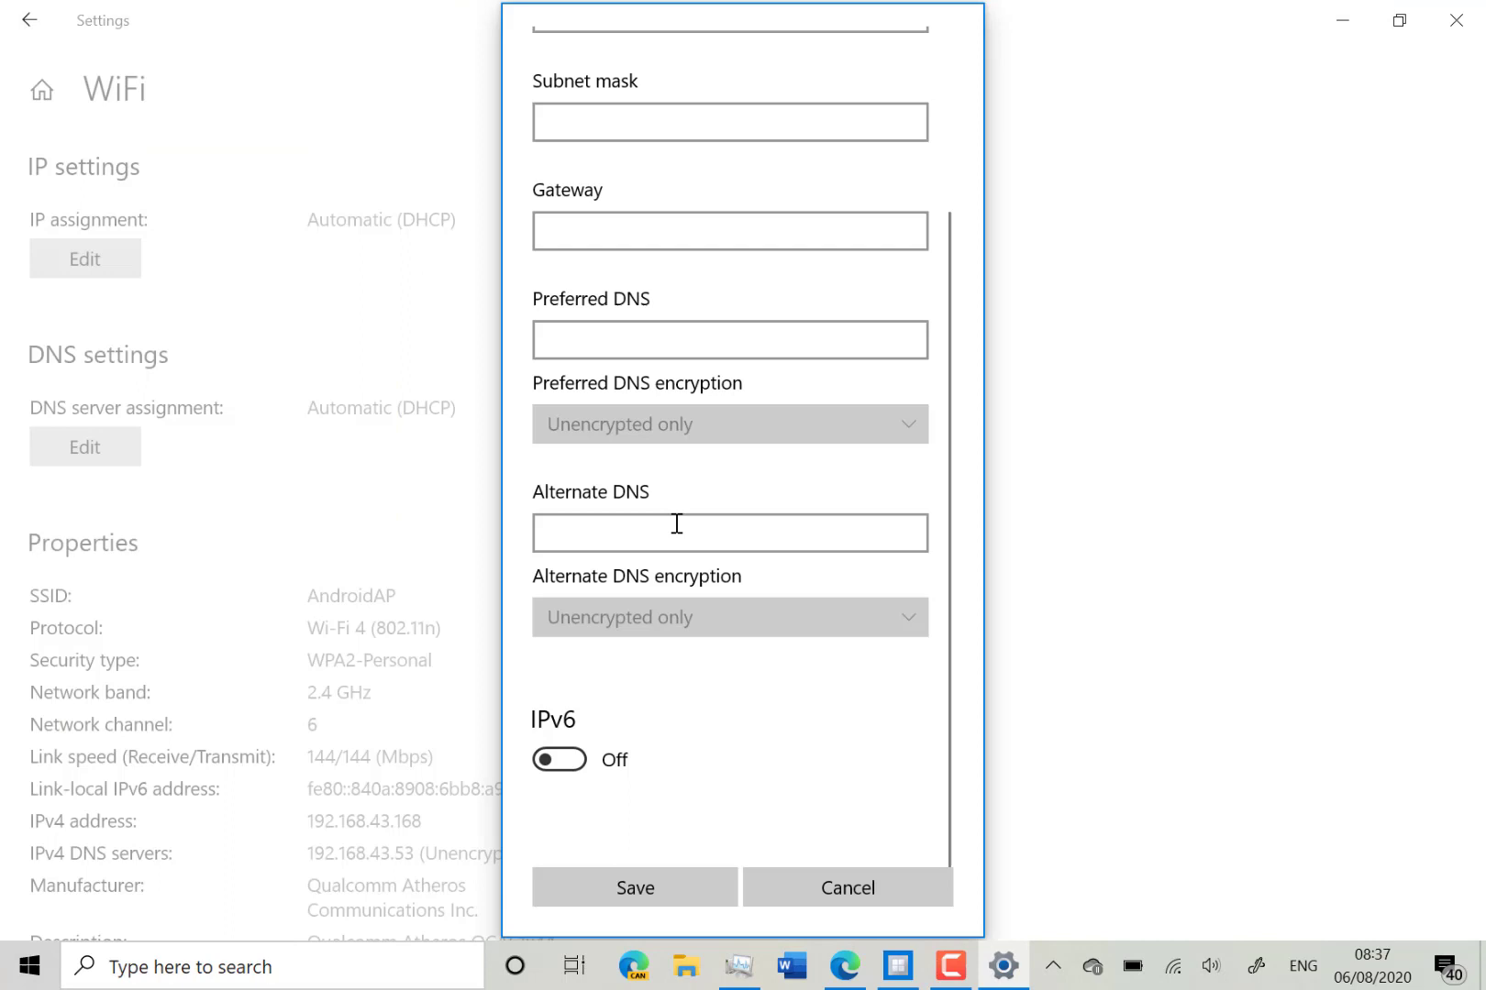
pyautogui.scroll(3, 674, 524)
pyautogui.scroll(1, 676, 523)
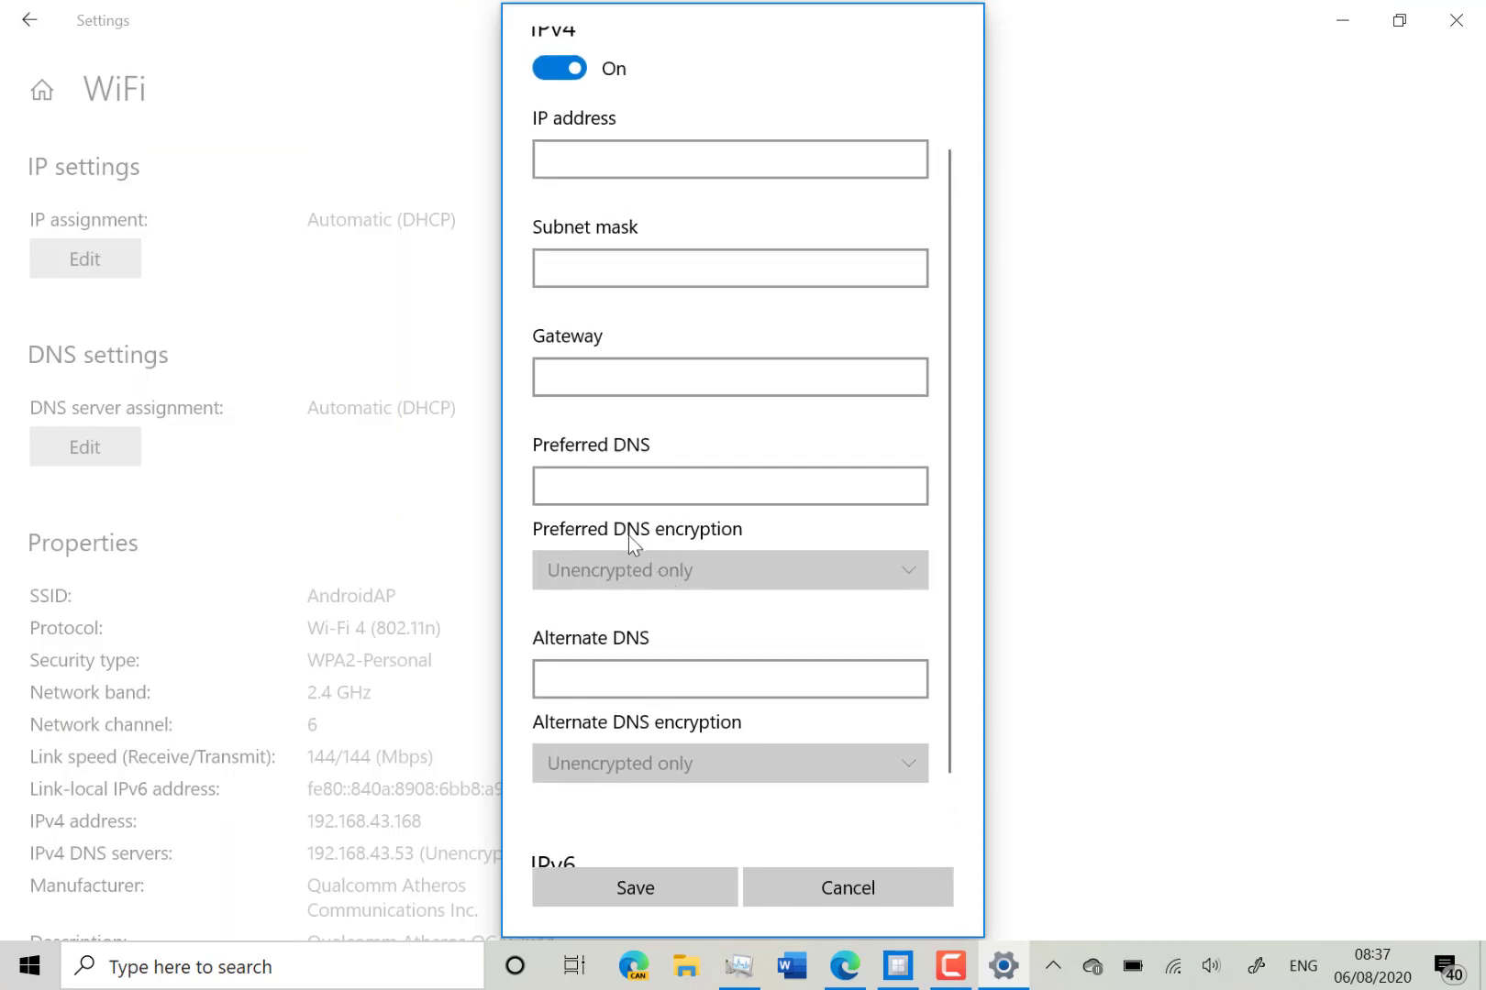
pyautogui.click(618, 493)
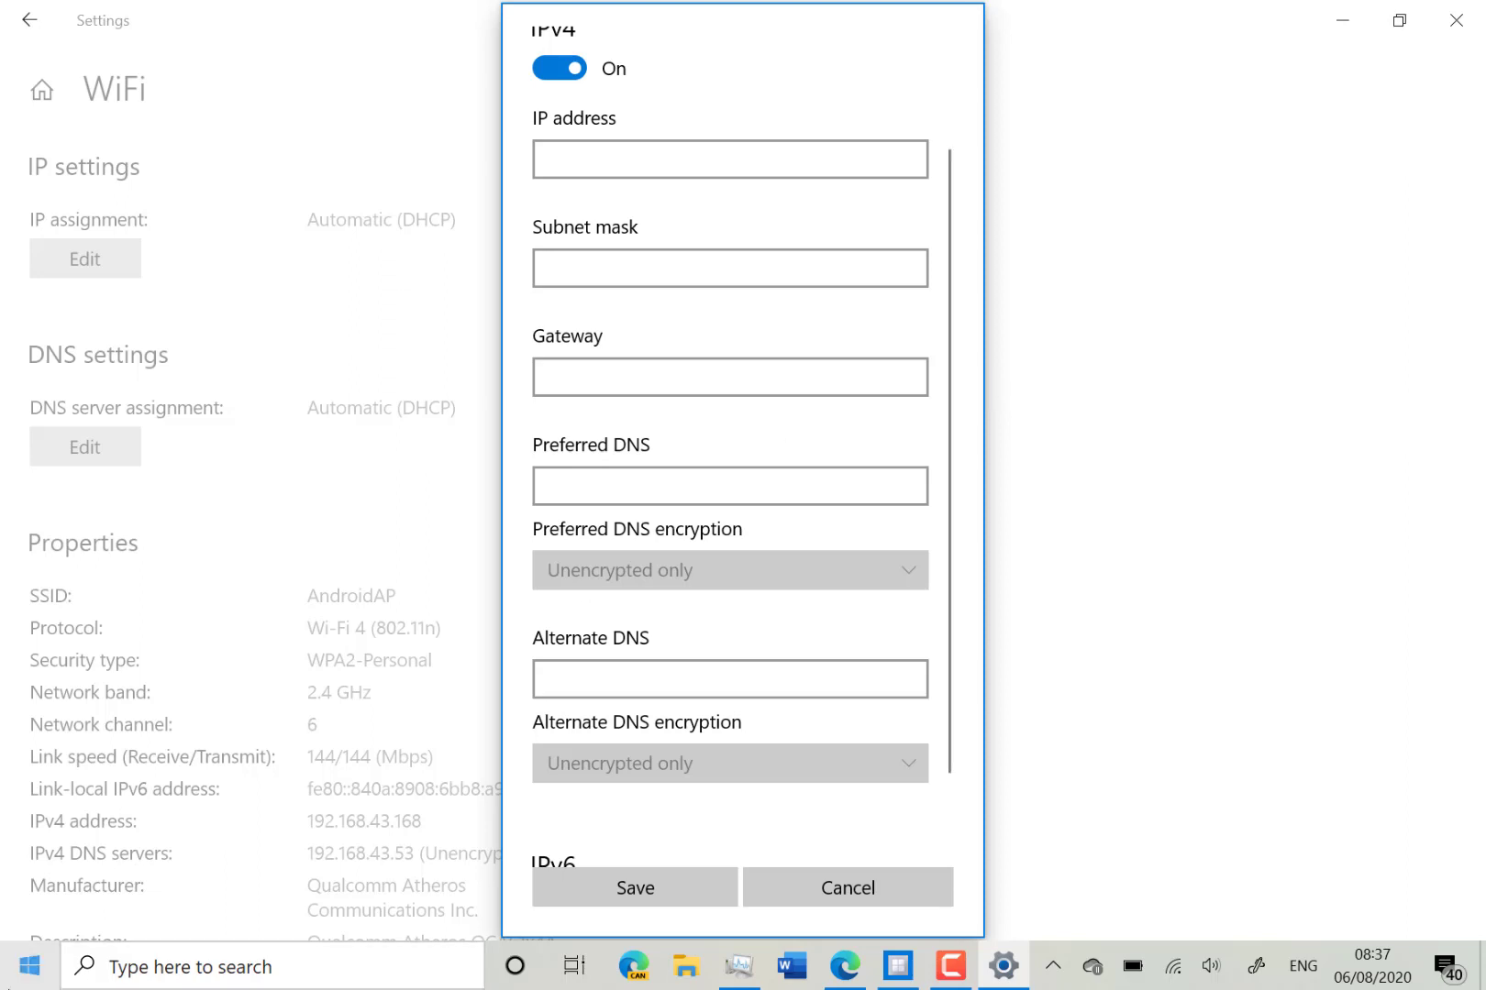
# - In the Start menu's W section, expand Windows Accessories to reveal 3D Viewer
pyautogui.click(14, 974)
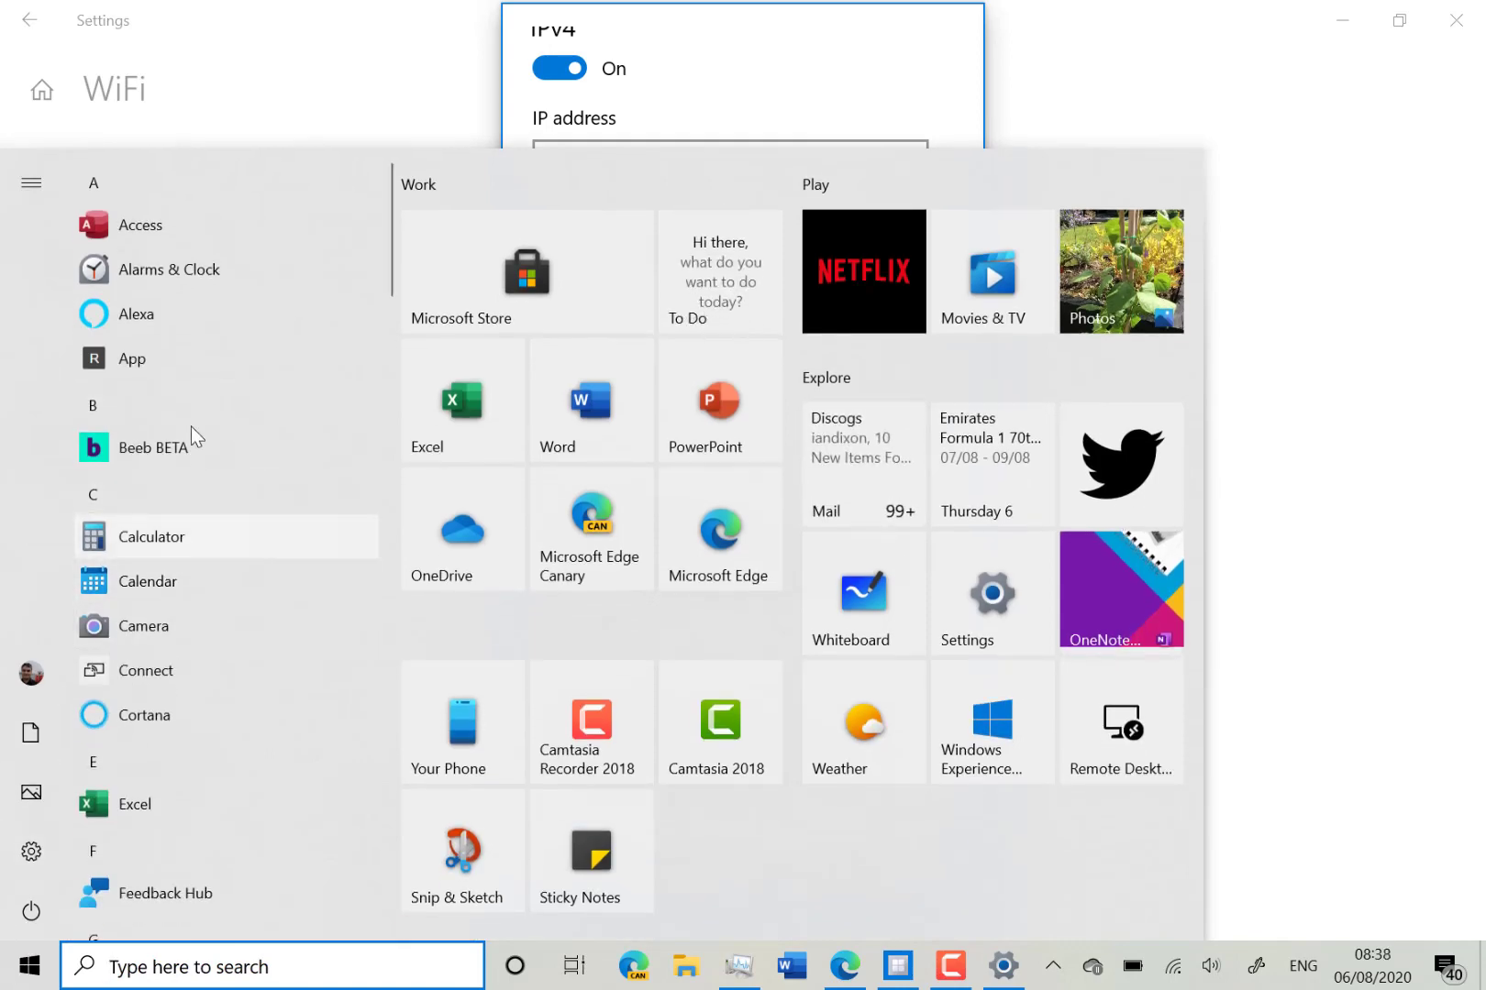
pyautogui.scroll(-3, 238, 642)
pyautogui.scroll(-15, 237, 648)
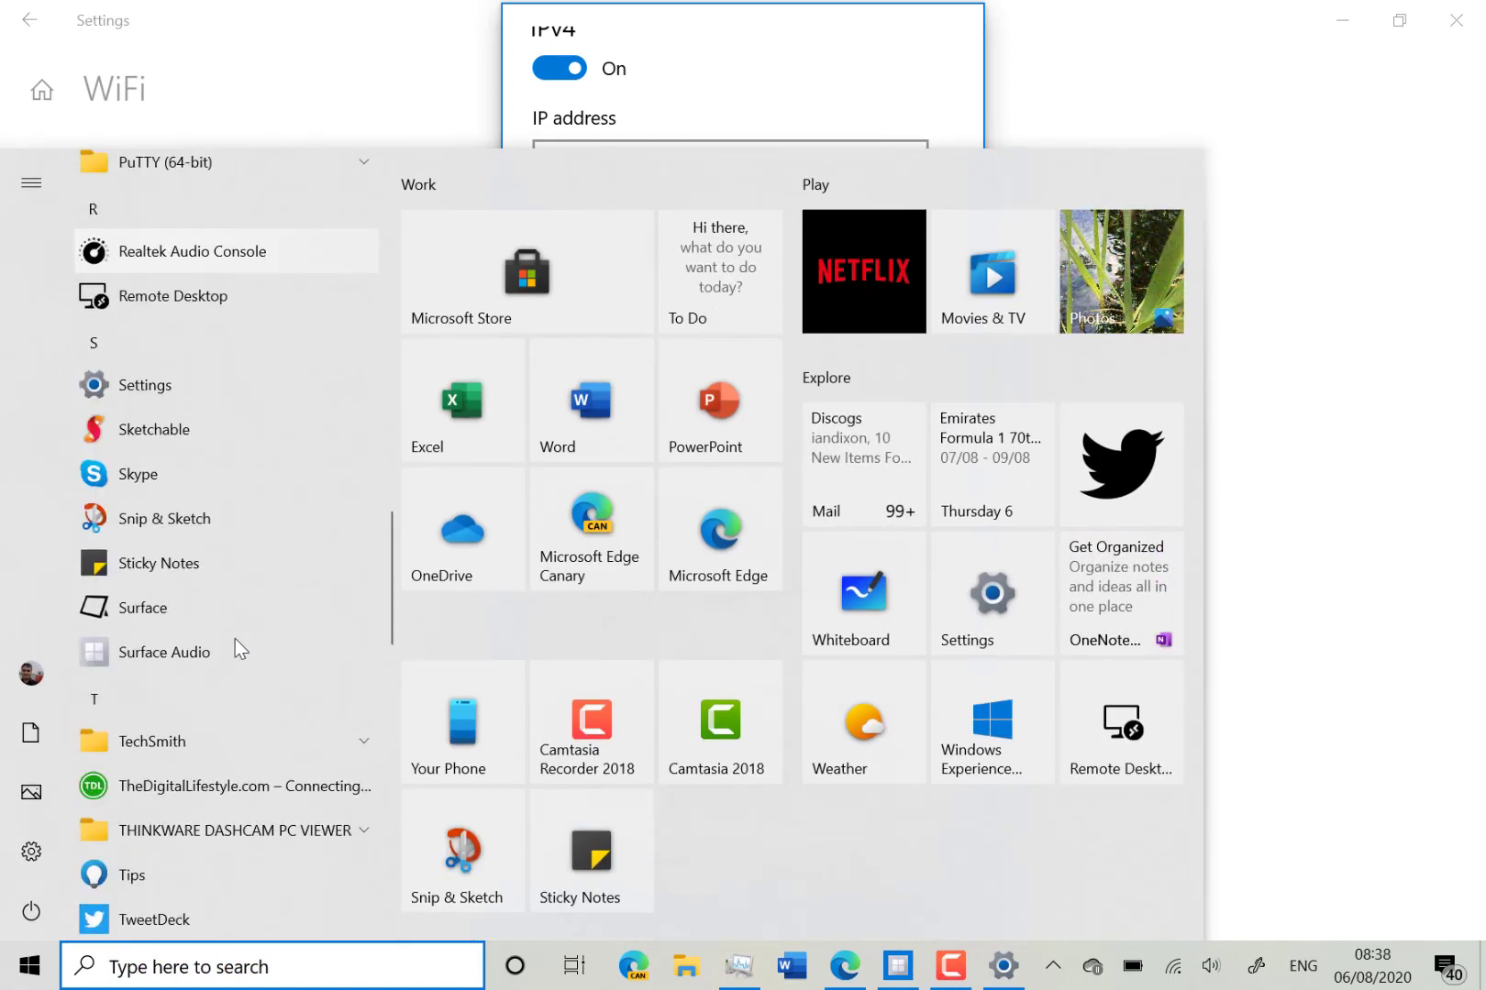
pyautogui.scroll(-3, 234, 638)
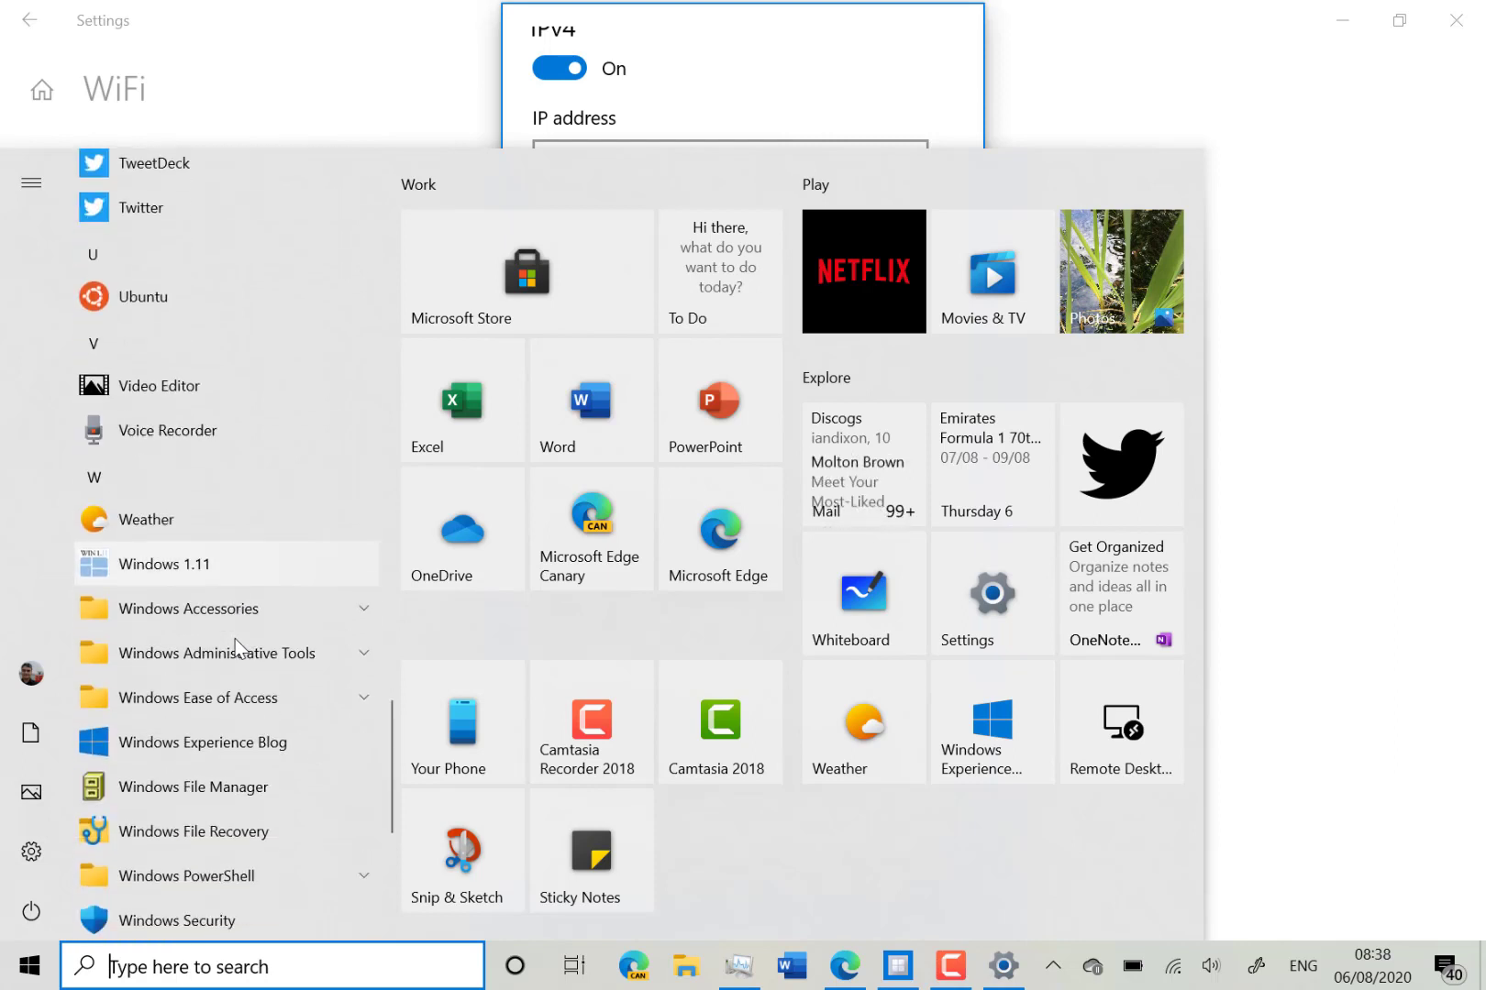
pyautogui.click(206, 598)
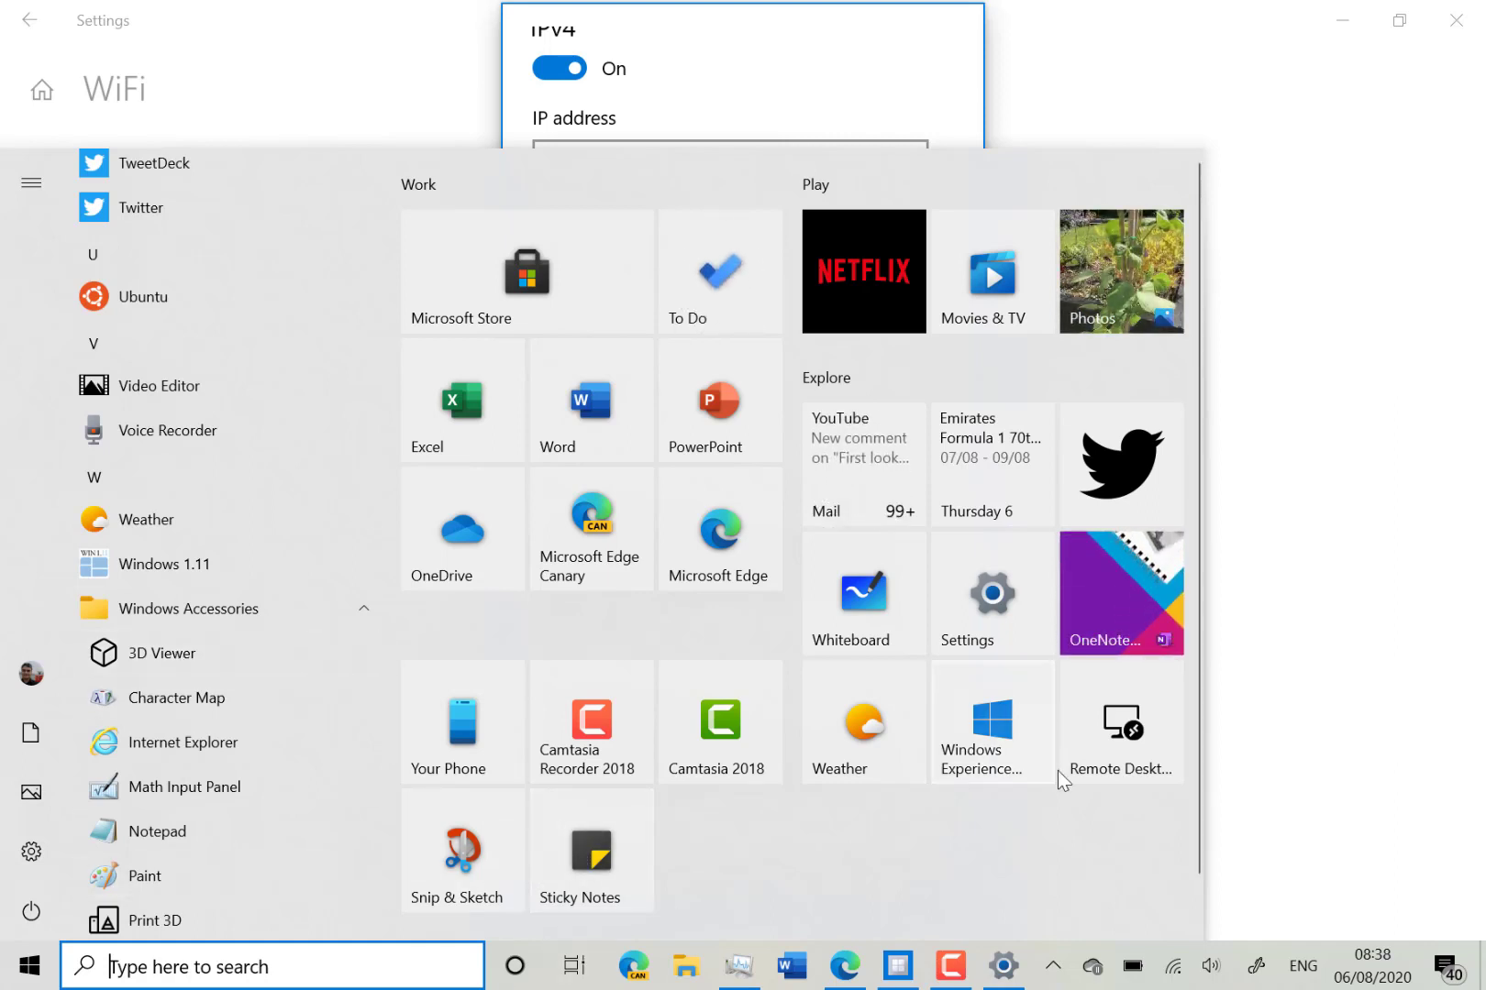
# - Switch from the Start menu to Microsoft Edge on a new tab page
pyautogui.moveTo(1172, 970)
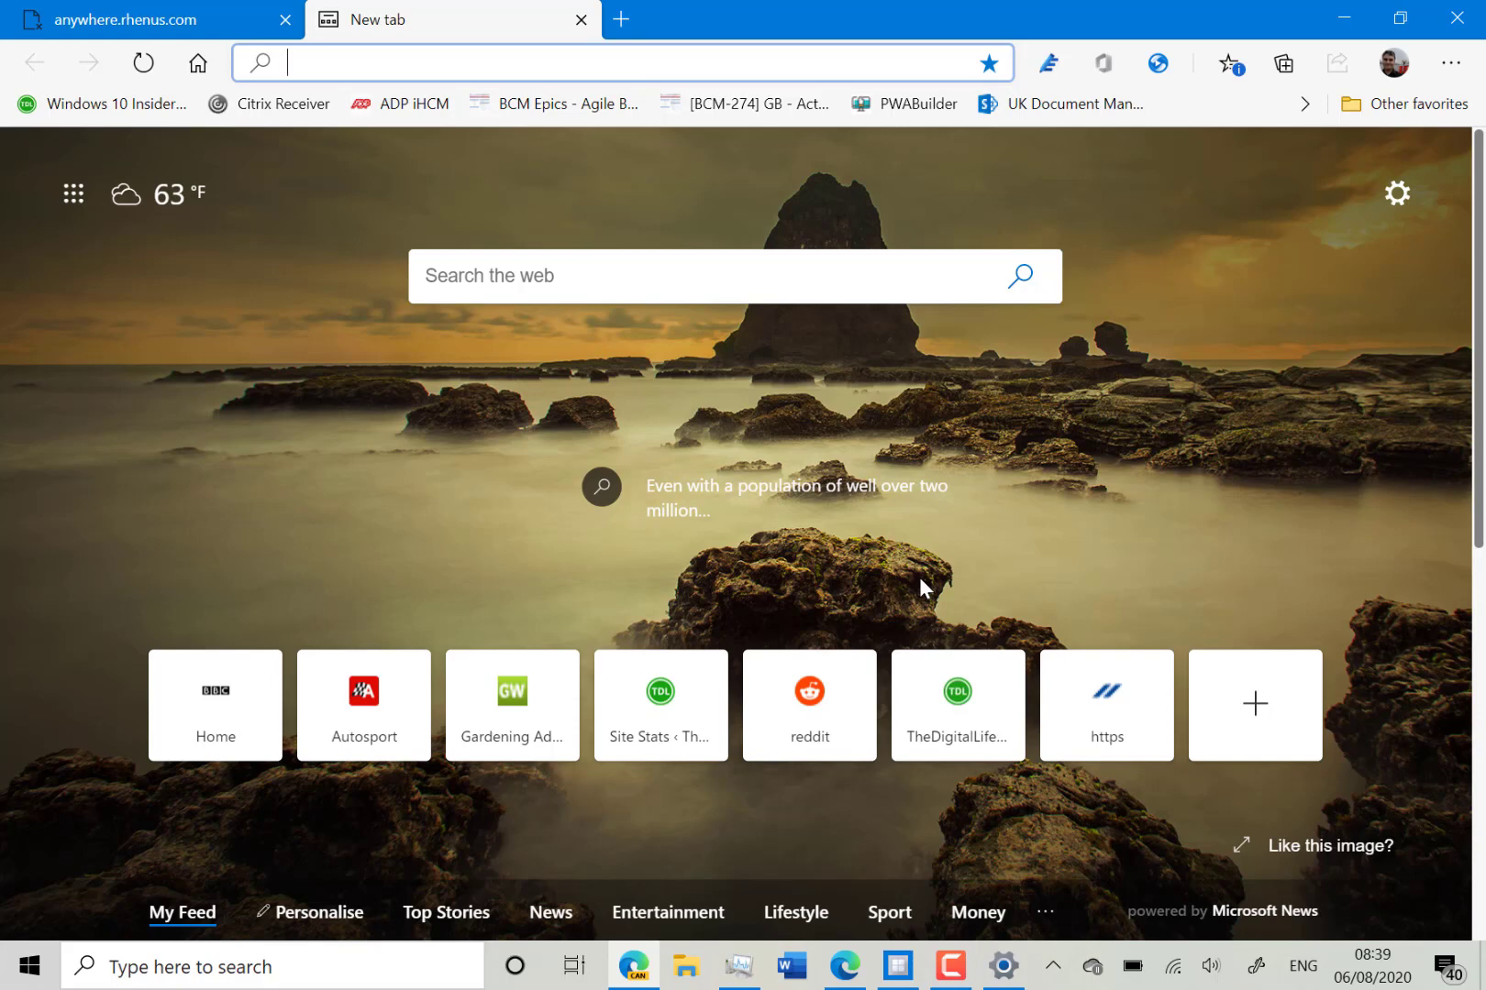
# - Open Autosport from its quick-link tile on Edge's new tab page
pyautogui.click(339, 637)
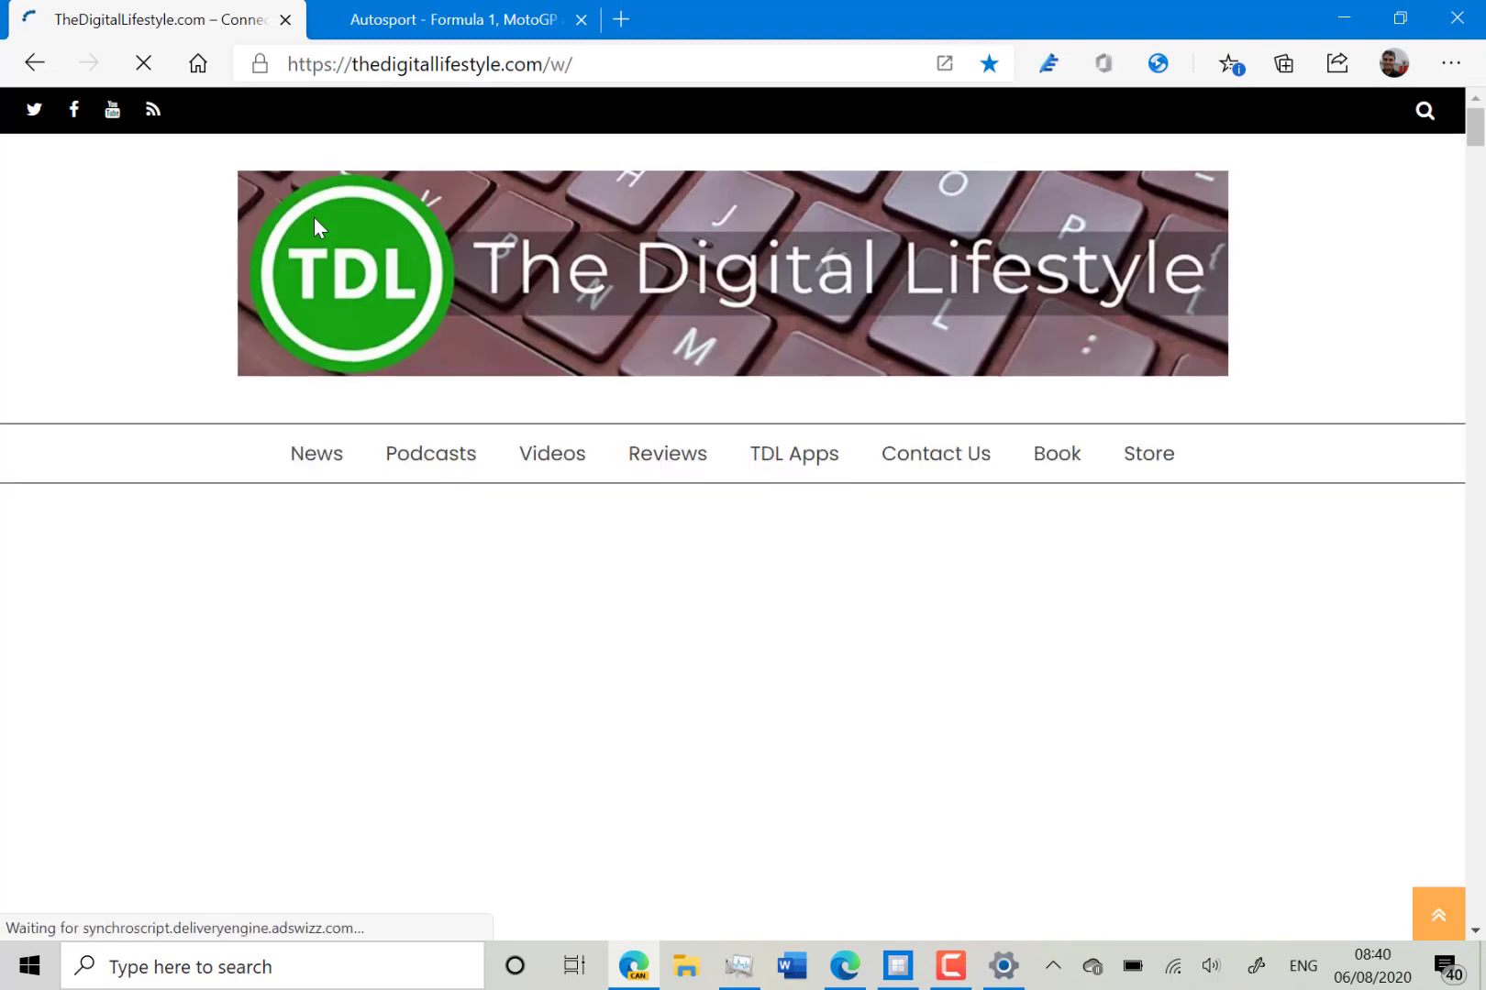
pyautogui.hotkey('alt', 'Tab')
pyautogui.hotkey('alt', 'Tab')
pyautogui.hotkey('alt', 'Tab')
pyautogui.hotkey('alt', 'Tab')
pyautogui.hotkey('alt', 'Tab')
pyautogui.hotkey('alt', 'Tab')
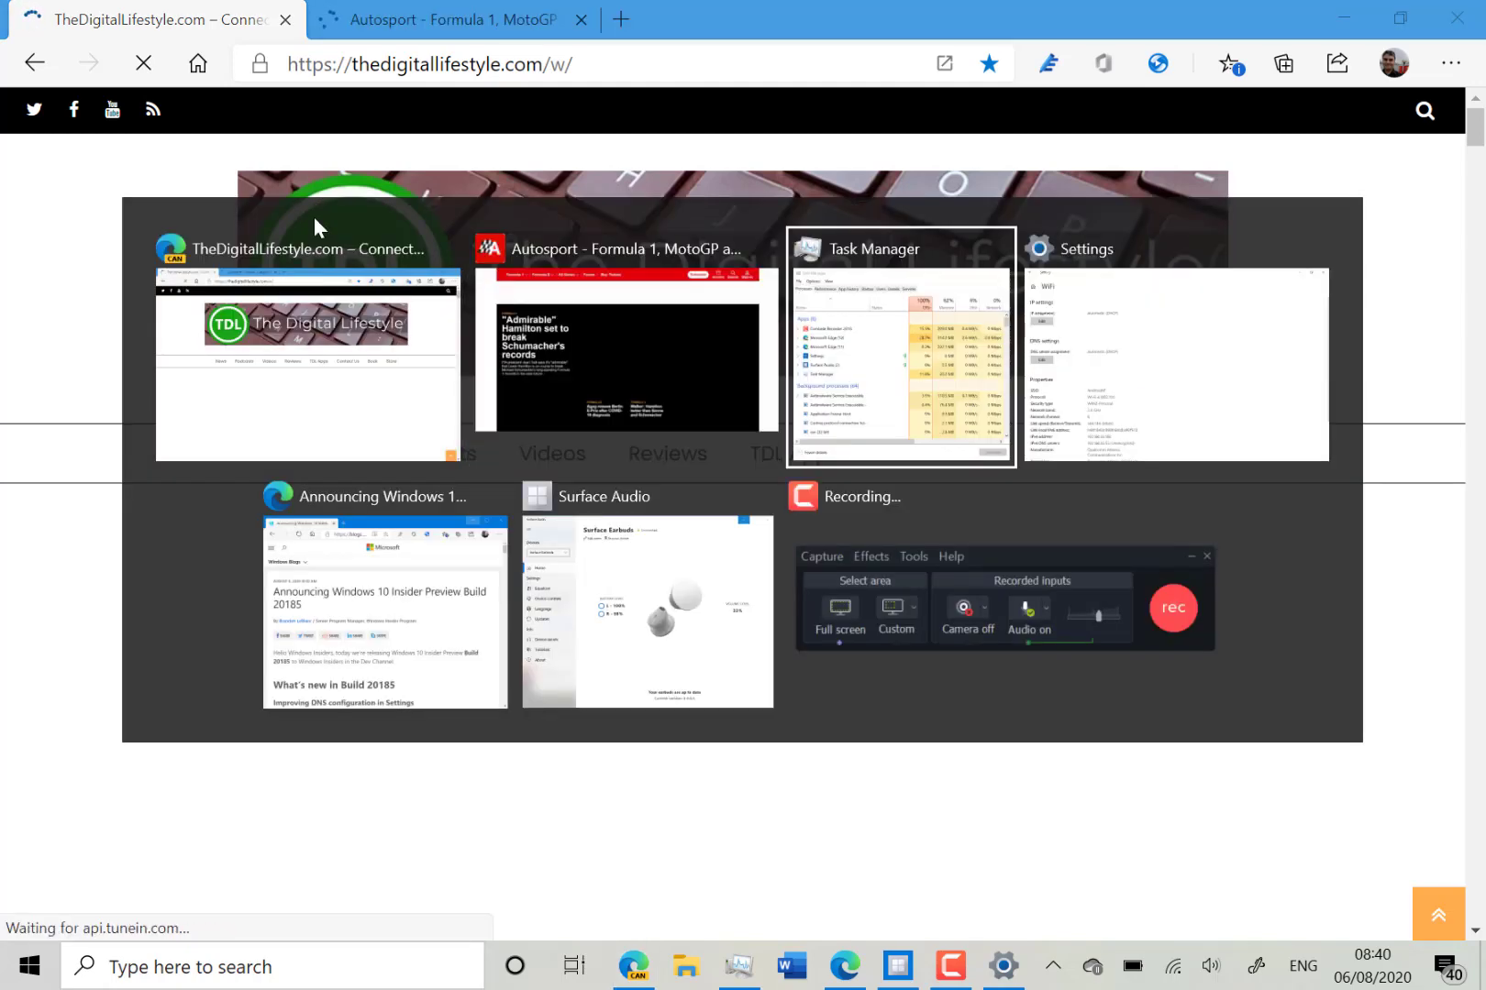
pyautogui.hotkey('alt', 'Tab')
pyautogui.hotkey('alt', 'Tab')
pyautogui.hotkey('alt', 'Tab')
pyautogui.hotkey('alt', 'Tab')
pyautogui.hotkey('alt', 'Tab')
pyautogui.hotkey('alt', 'Tab')
pyautogui.hotkey('alt', 'Tab')
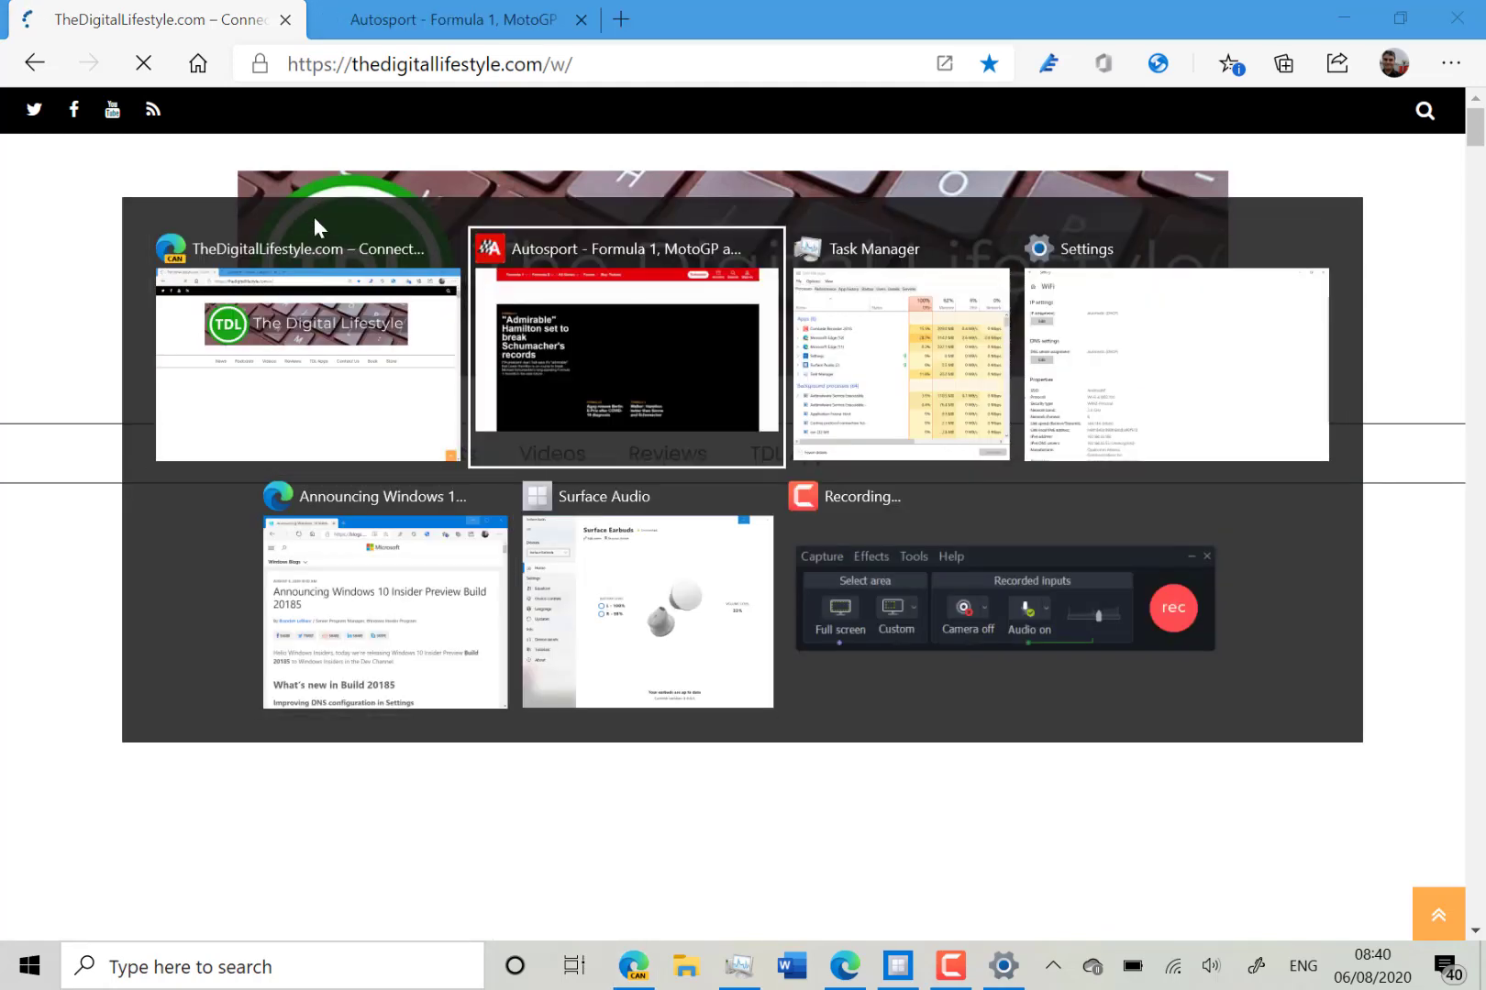
pyautogui.hotkey('alt', 'Tab')
pyautogui.hotkey('alt', 'Tab')
pyautogui.hotkey('alt', 'Tab')
pyautogui.hotkey('alt', 'Tab')
pyautogui.hotkey('alt', 'Tab')
pyautogui.hotkey('alt', 'Tab')
pyautogui.hotkey('alt', 'Tab')
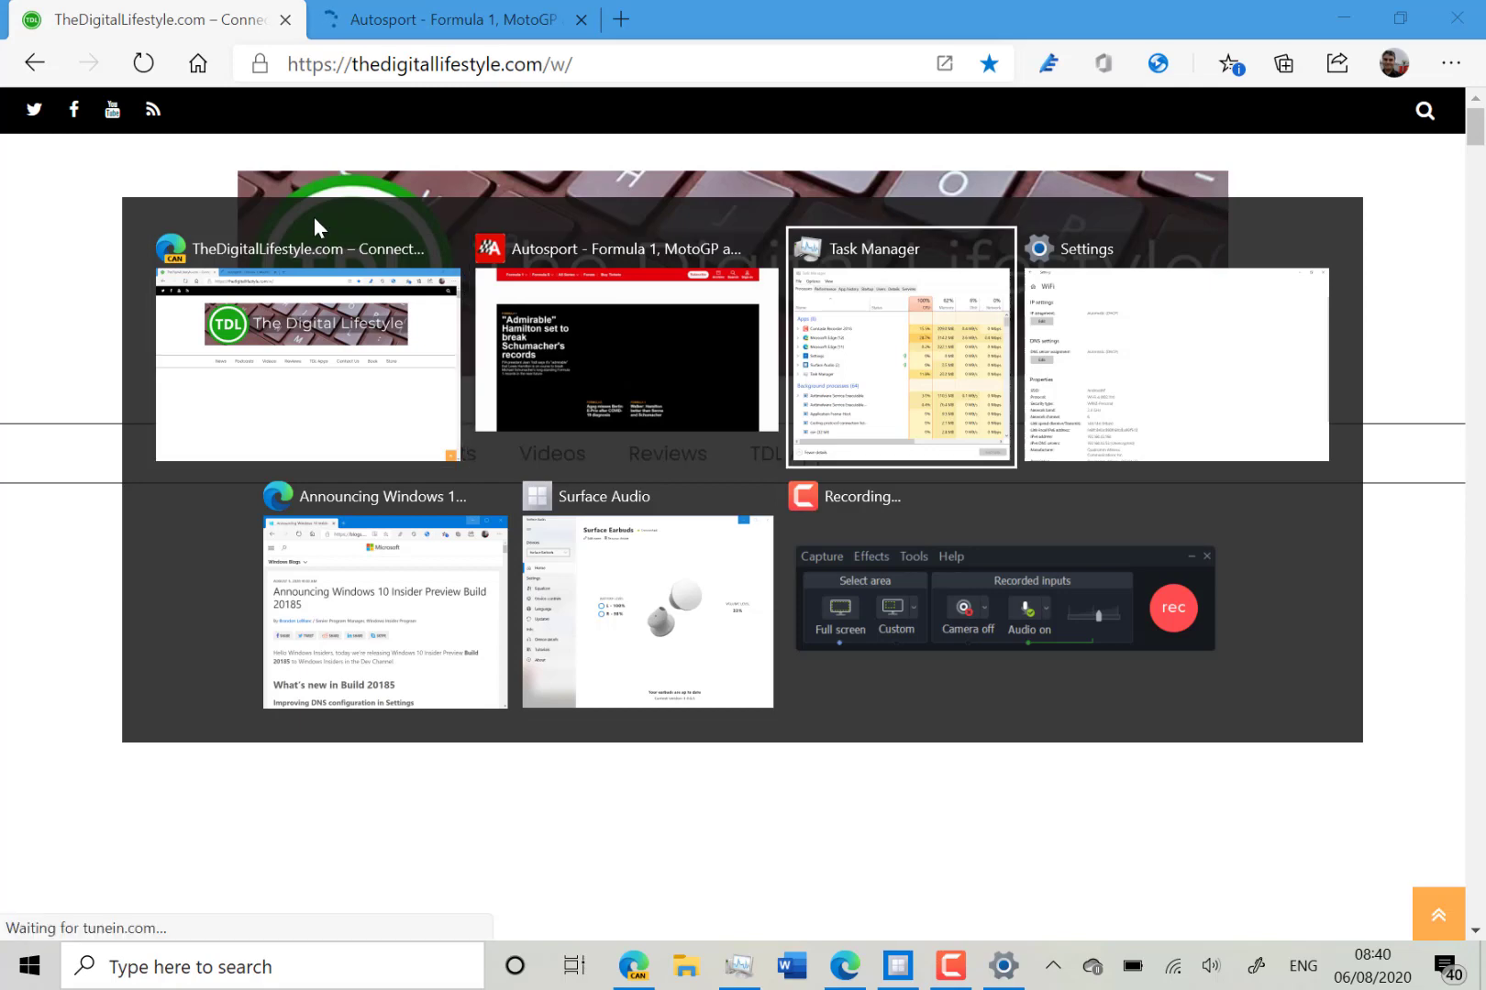
pyautogui.hotkey('alt', 'Tab')
pyautogui.hotkey('alt', 'Tab')
pyautogui.hotkey('alt', 'Tab')
pyautogui.hotkey('alt', 'Tab')
pyautogui.hotkey('alt', 'Tab')
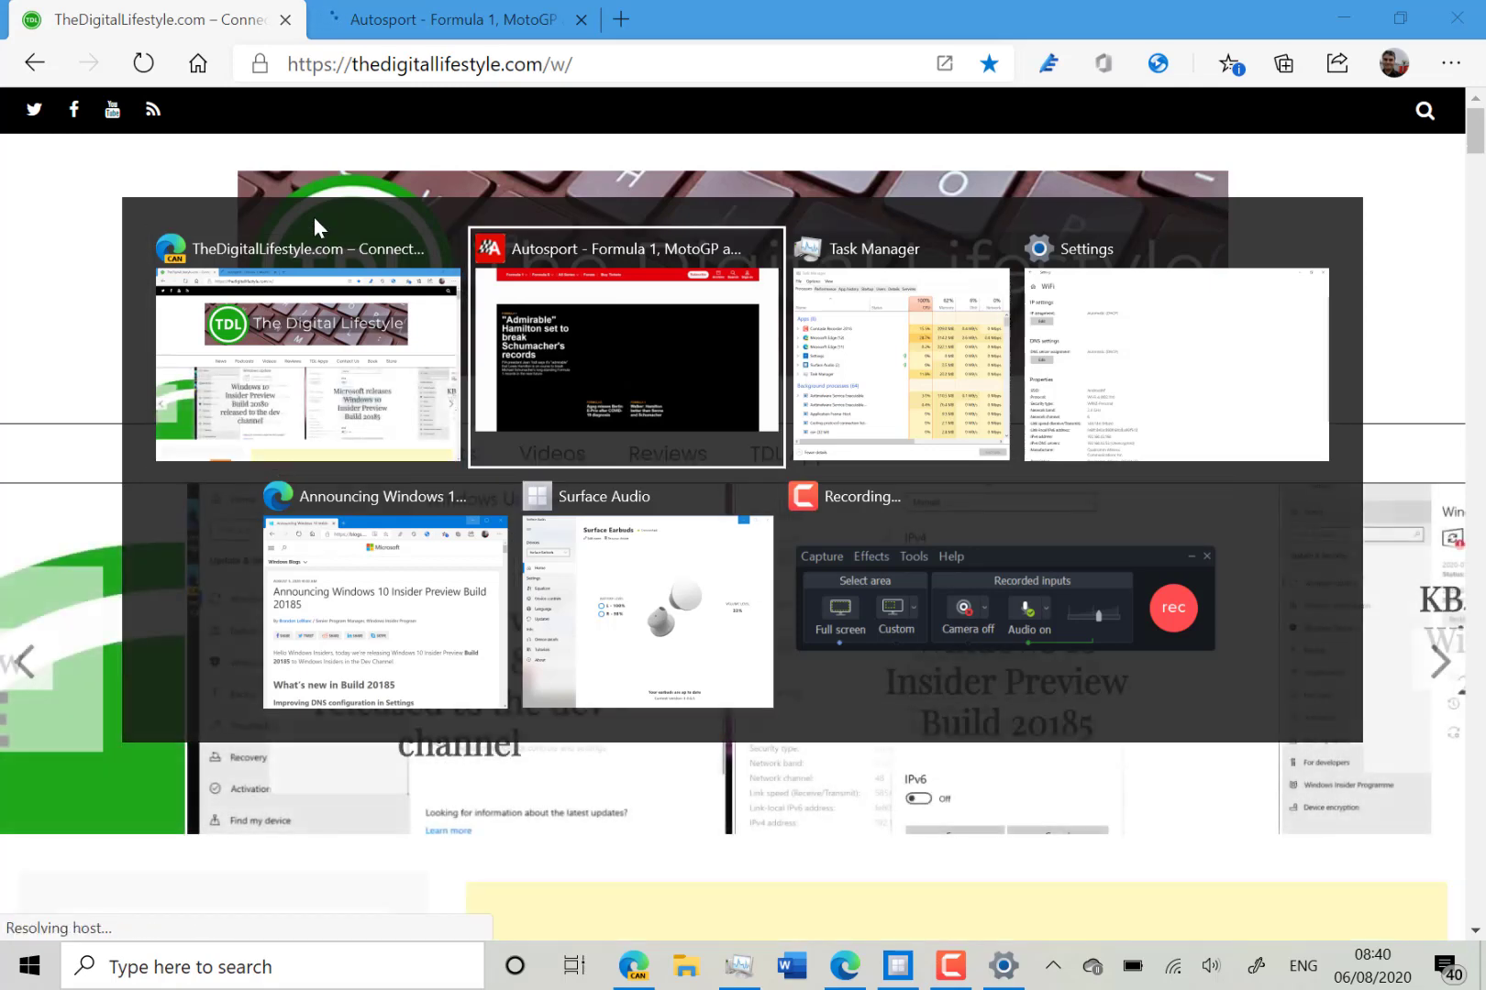
pyautogui.hotkey('alt', 'Tab')
pyautogui.hotkey('alt', 'Tab')
pyautogui.hotkey('alt', 'Tab')
pyautogui.hotkey('alt', 'Tab')
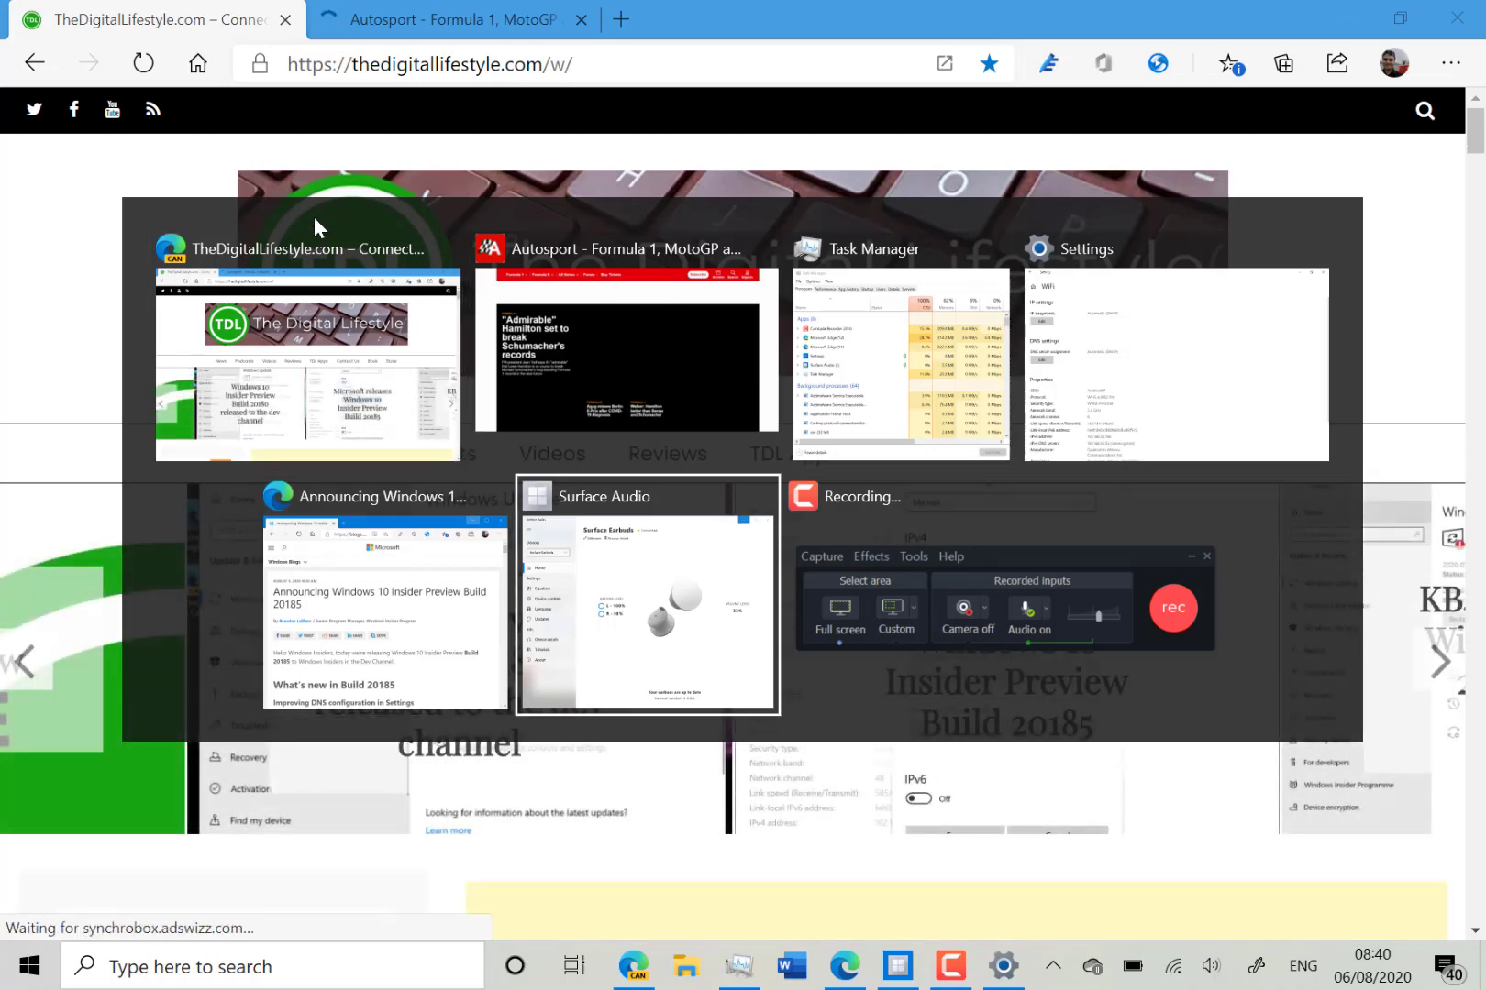
pyautogui.hotkey('alt', 'Tab')
pyautogui.hotkey('alt', 'Tab')
pyautogui.hotkey('alt', 'Tab')
pyautogui.hotkey('alt', 'Tab')
pyautogui.hotkey('alt', 'Tab')
pyautogui.hotkey('alt', 'Tab')
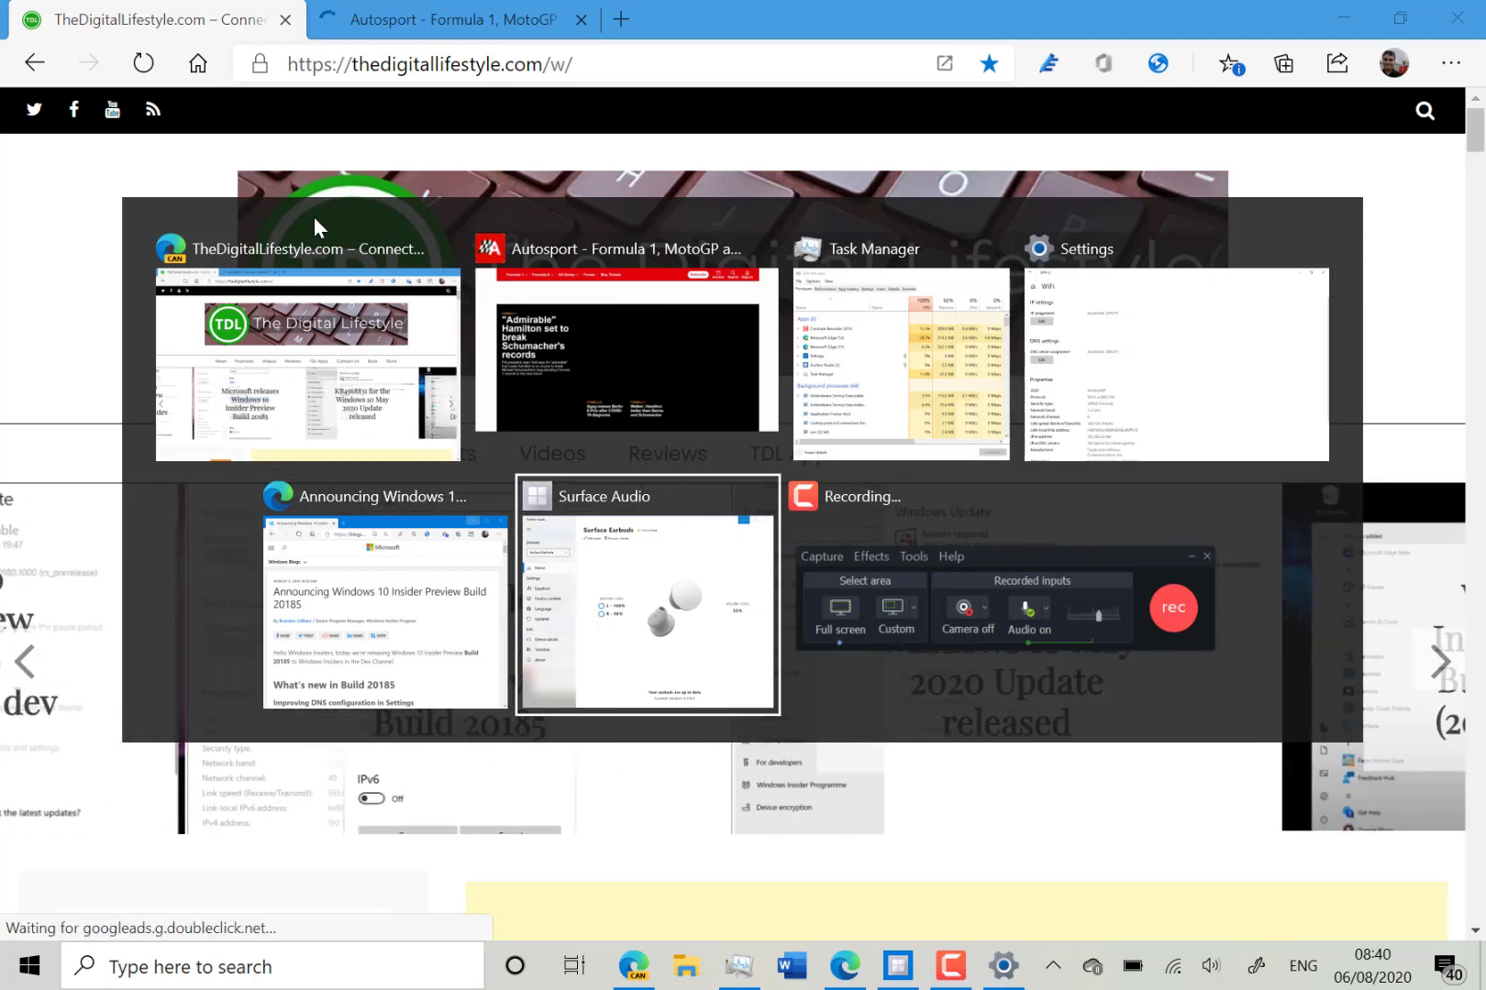